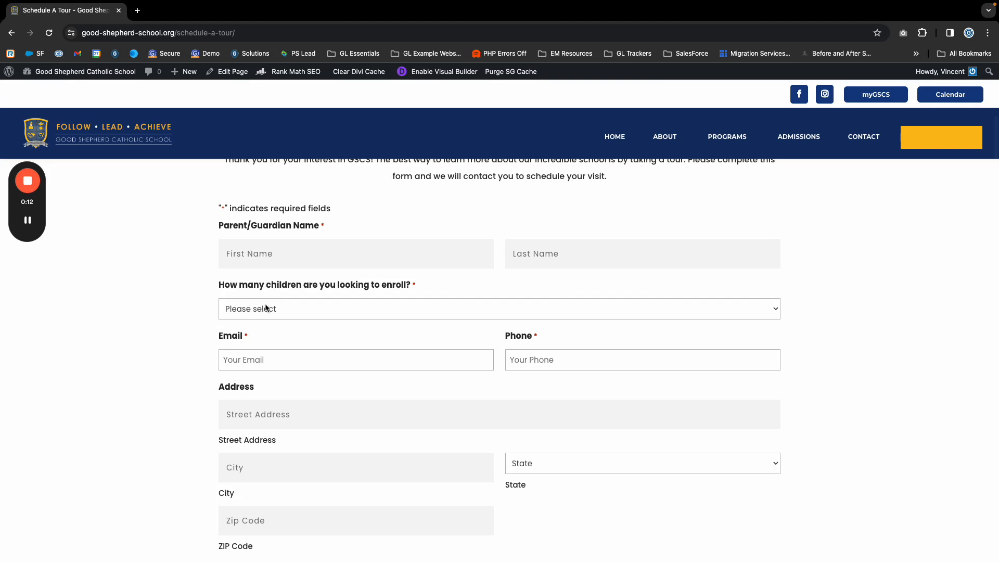
- Look over the fields of the school's Book a Tour form, including the parent/guardian name entry
scroll(264, 303, "down", 7)
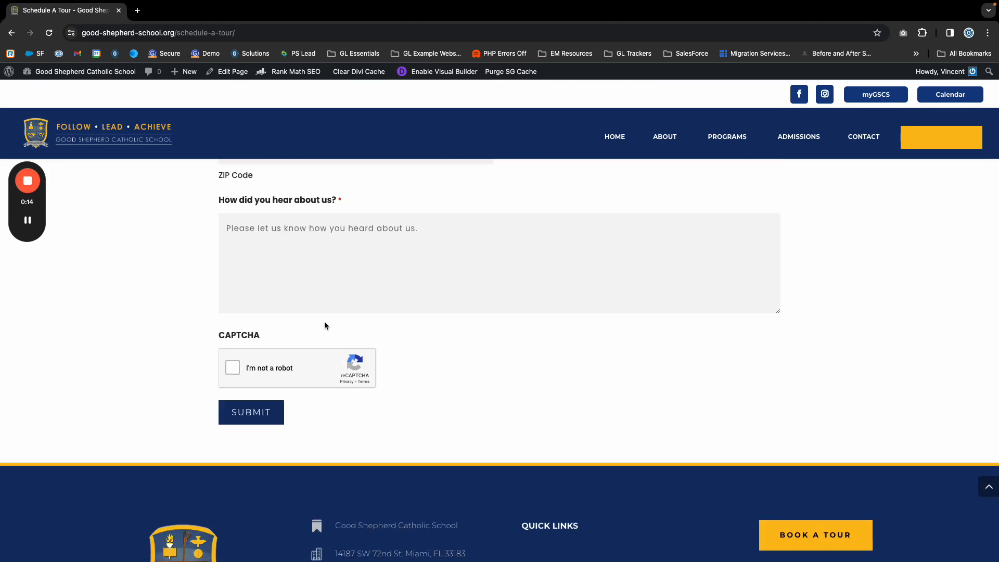
scroll(323, 320, "up", 7)
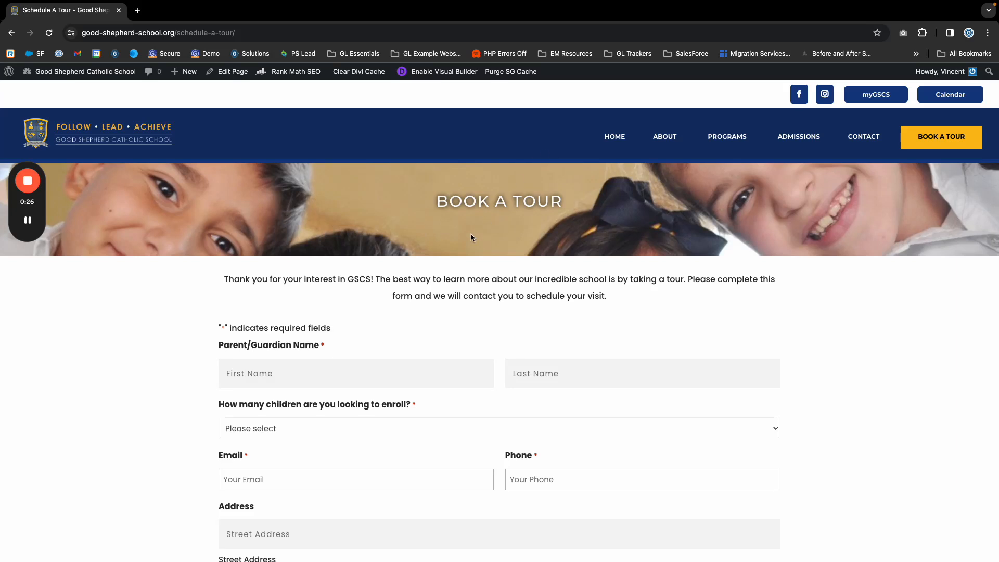
left_click(310, 373)
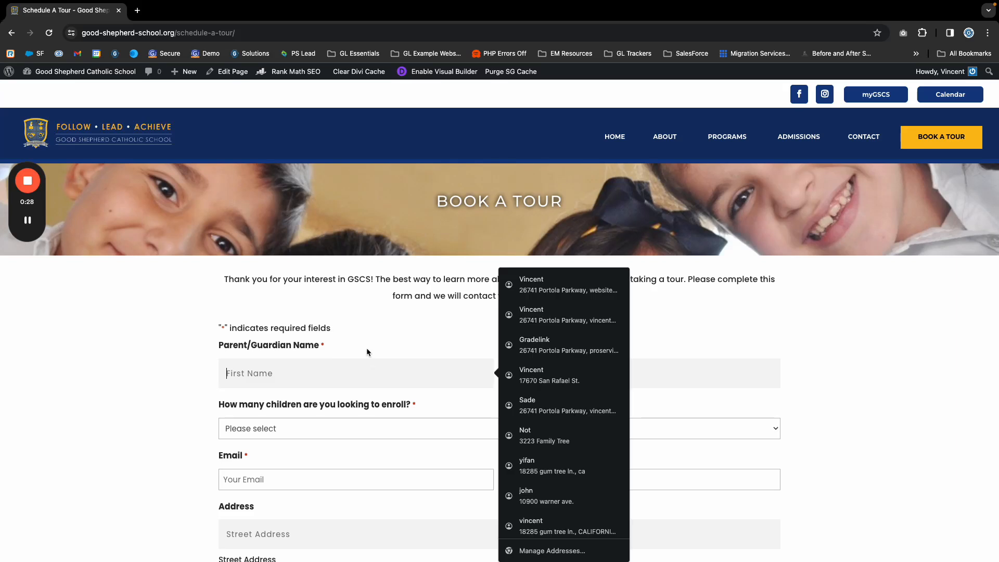
left_click(342, 323)
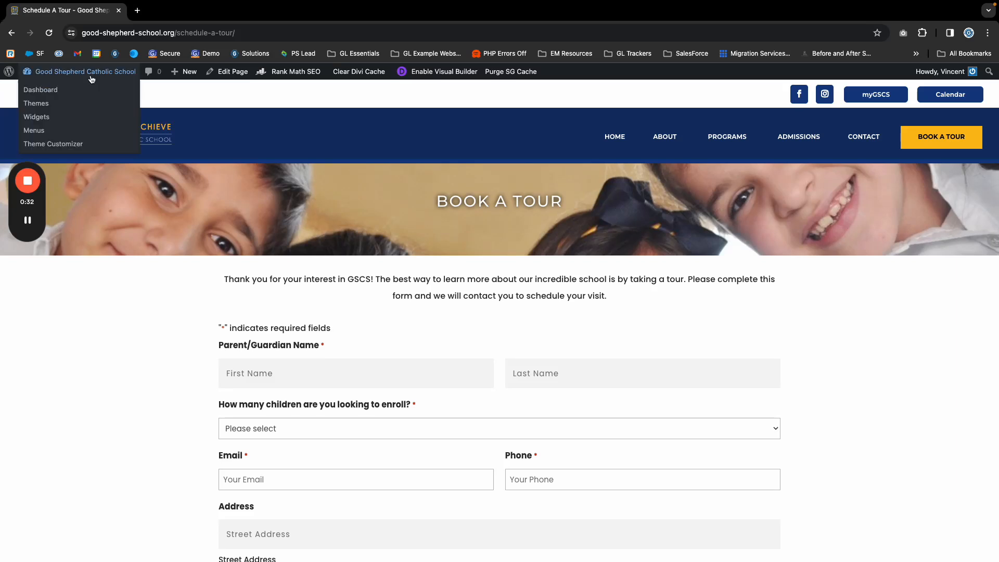
- Go to the site's WordPress dashboard and open the Import/Export page of Gravity Forms
left_click(54, 73)
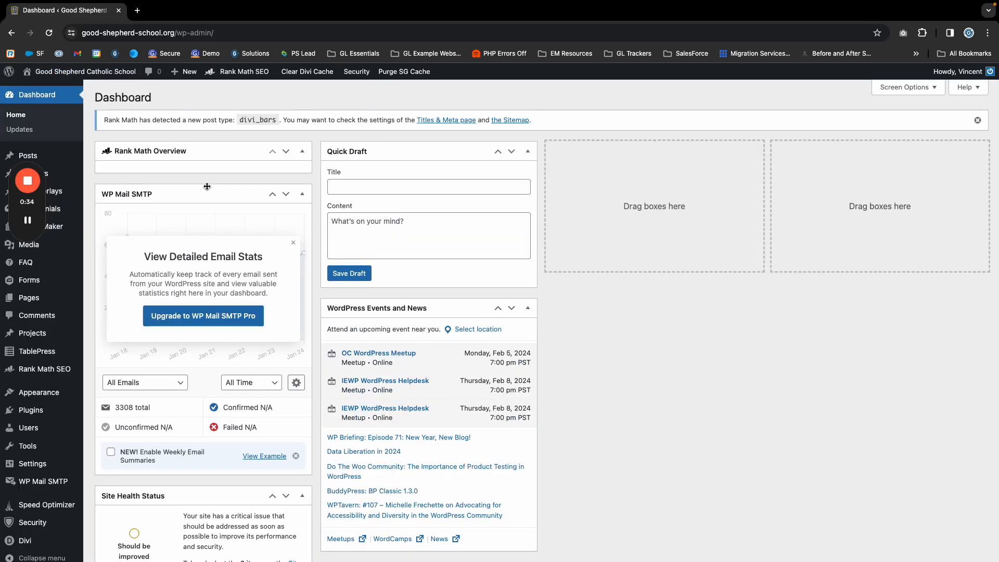
mouse_move(40, 205)
left_click_drag(40, 205, 855, 208)
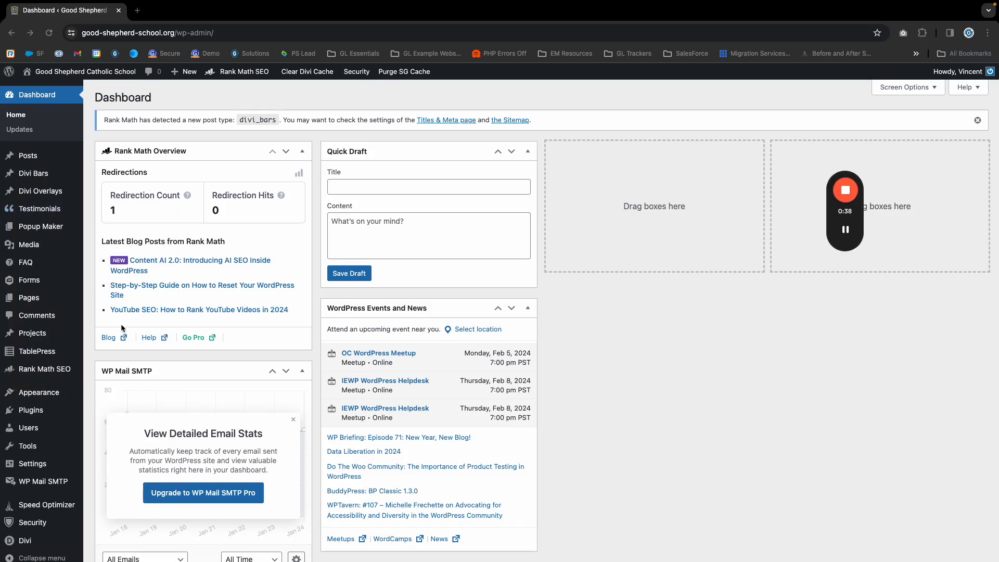
left_click(29, 284)
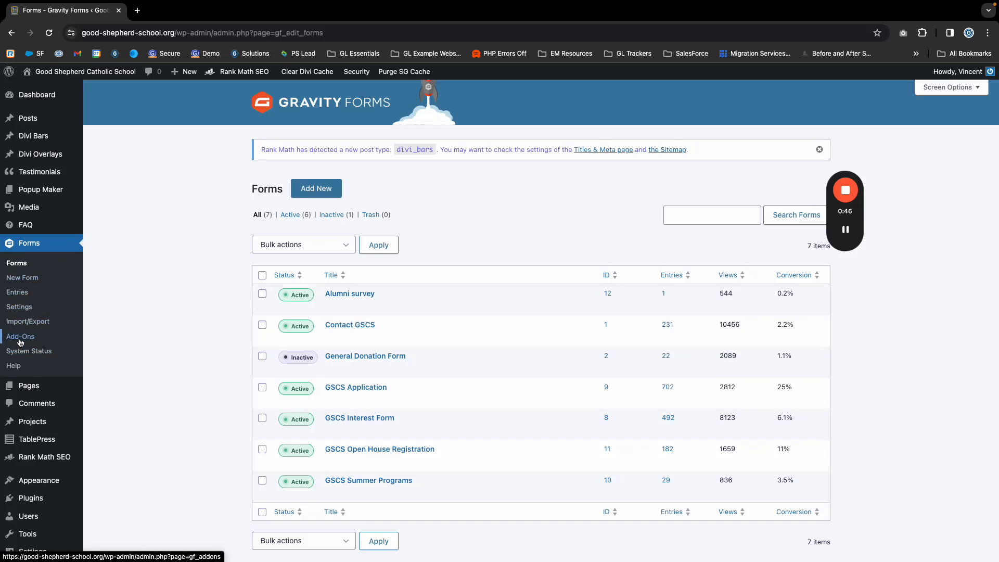
left_click(23, 322)
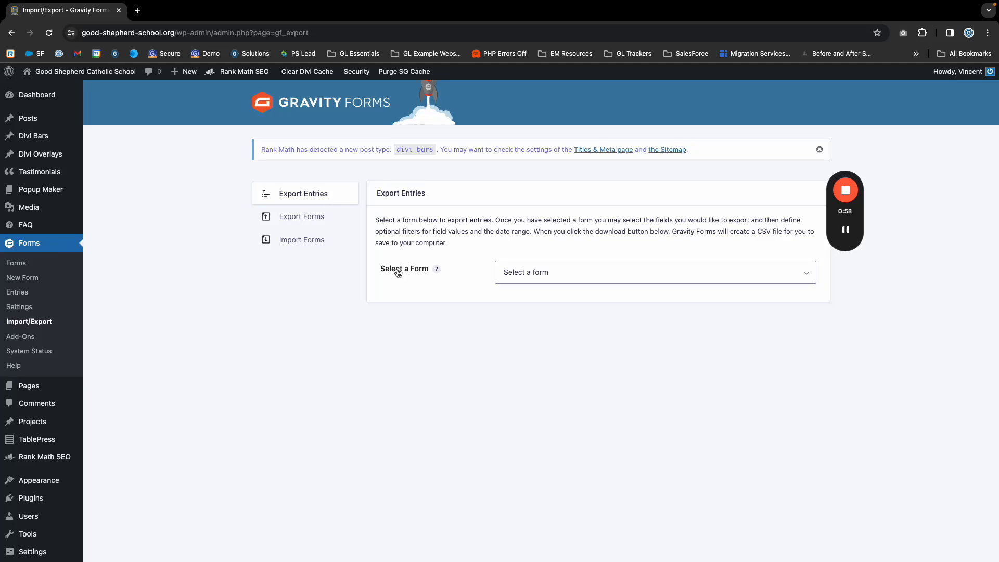
- Choose the GSCS Application form for the entry export and look through its available fields
left_click(536, 274)
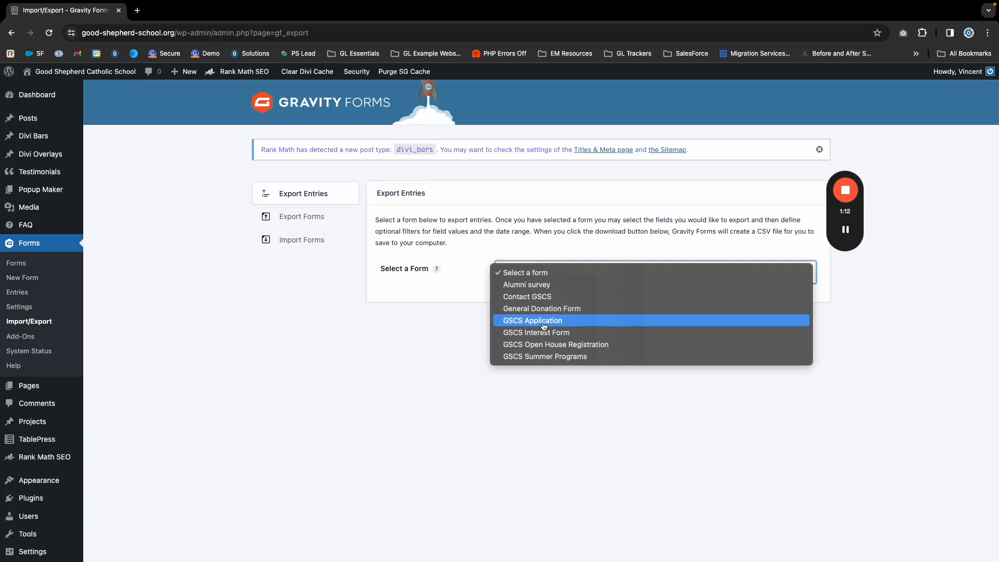
left_click(527, 321)
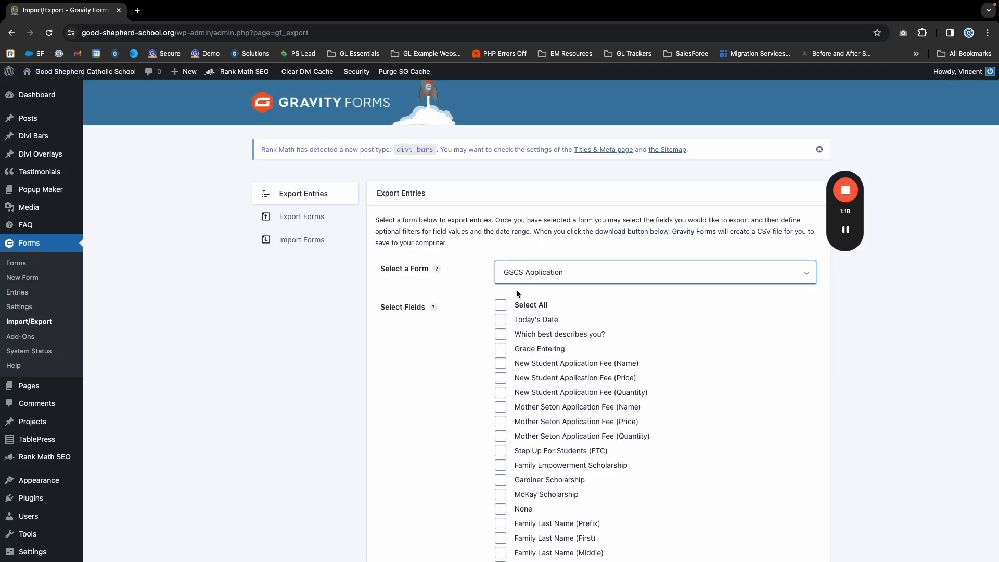
scroll(485, 290, "down", 3)
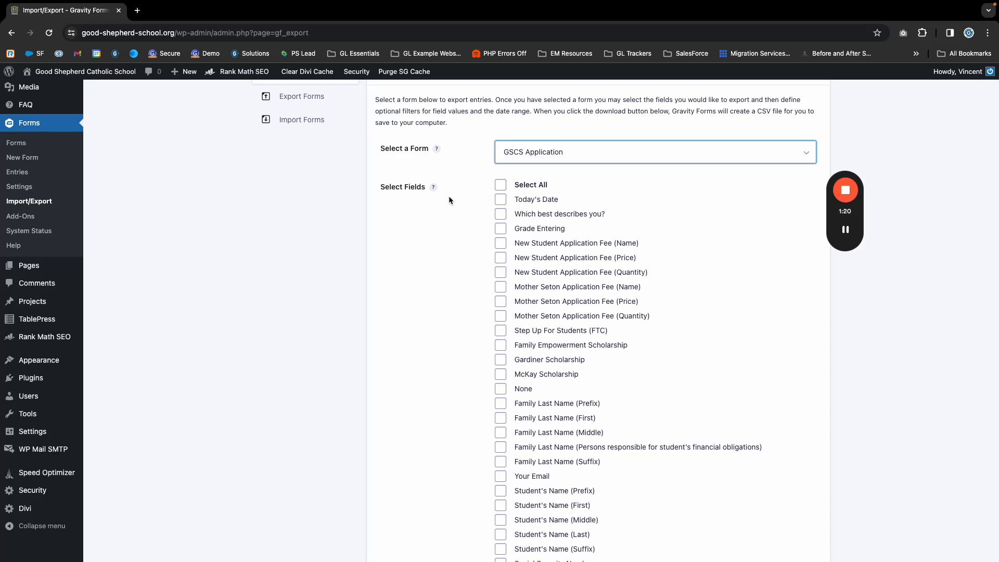
scroll(501, 290, "down", 9)
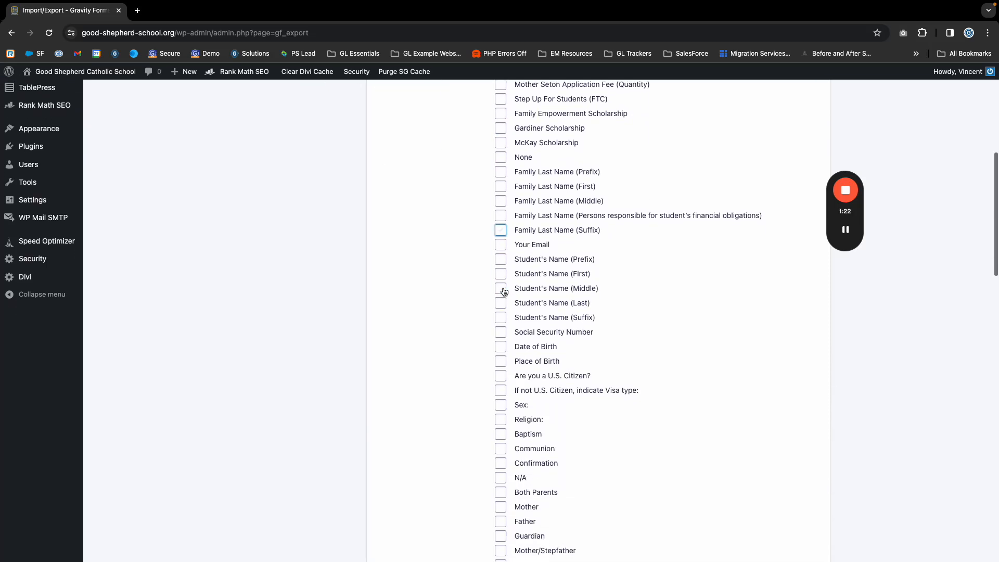
scroll(502, 287, "down", 2)
scroll(502, 287, "up", 12)
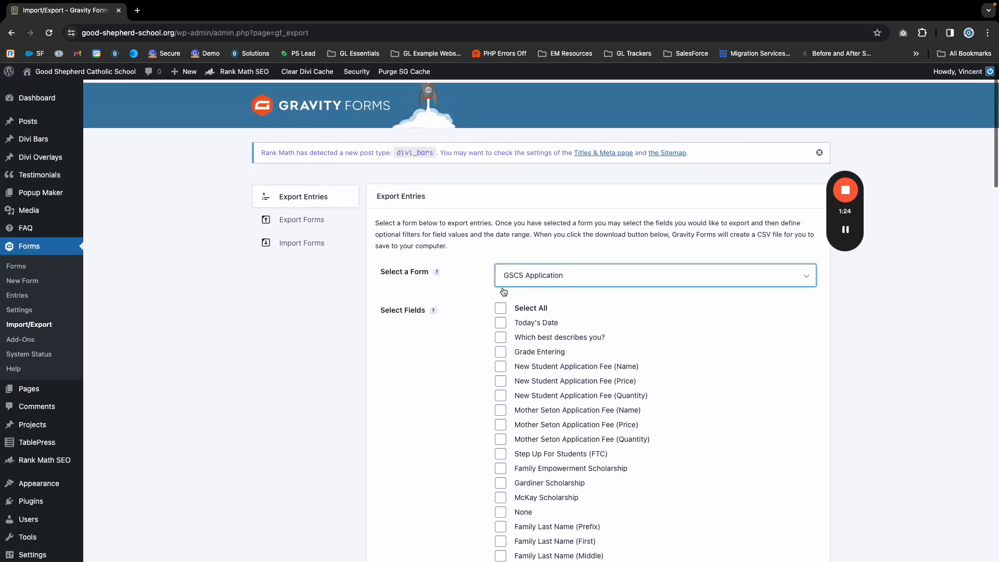
left_click(849, 232)
scroll(611, 265, "down", 1)
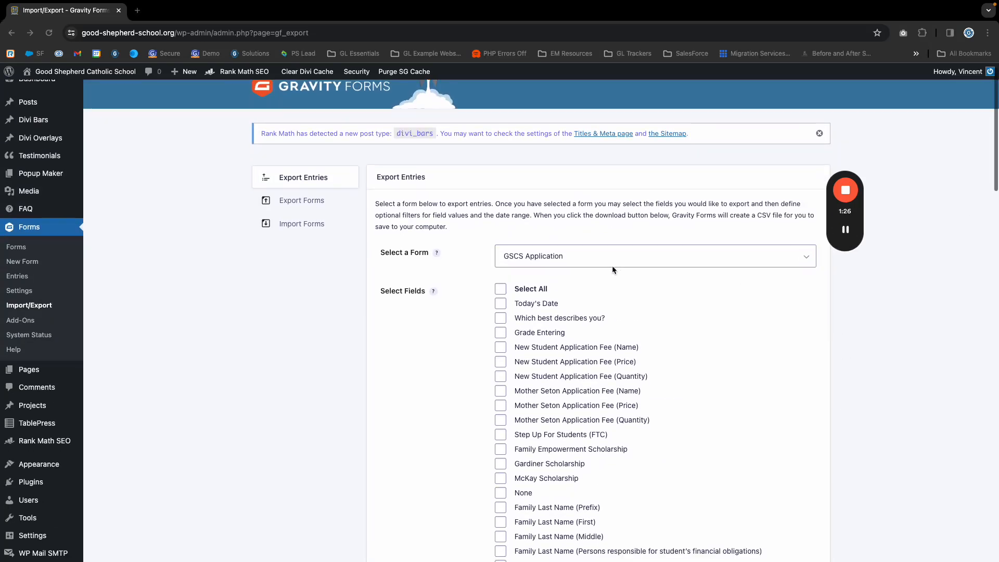
- Try selecting all fields for the export, look through the list, and clear the whole selection
left_click(501, 288)
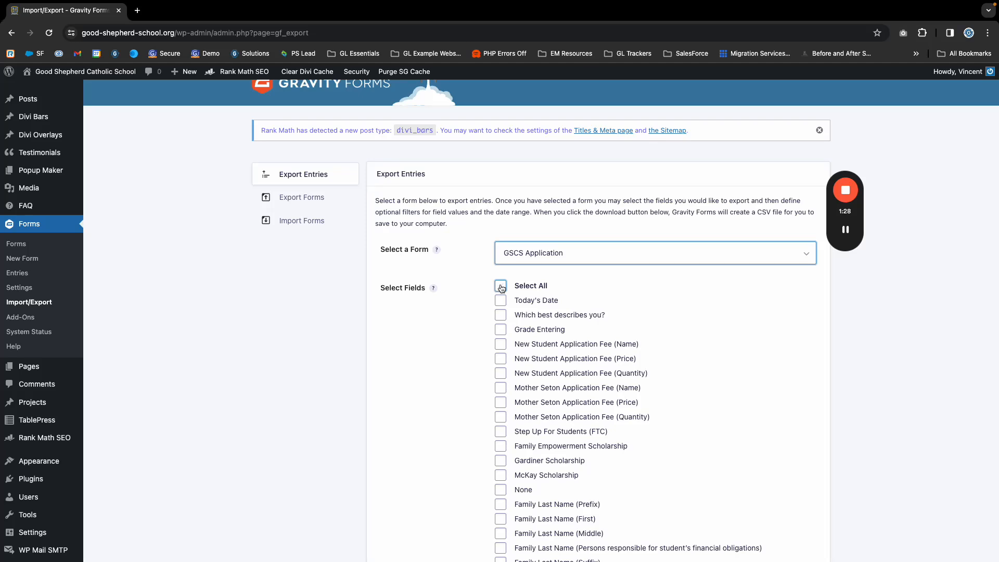
left_click(501, 287)
scroll(502, 288, "down", 20)
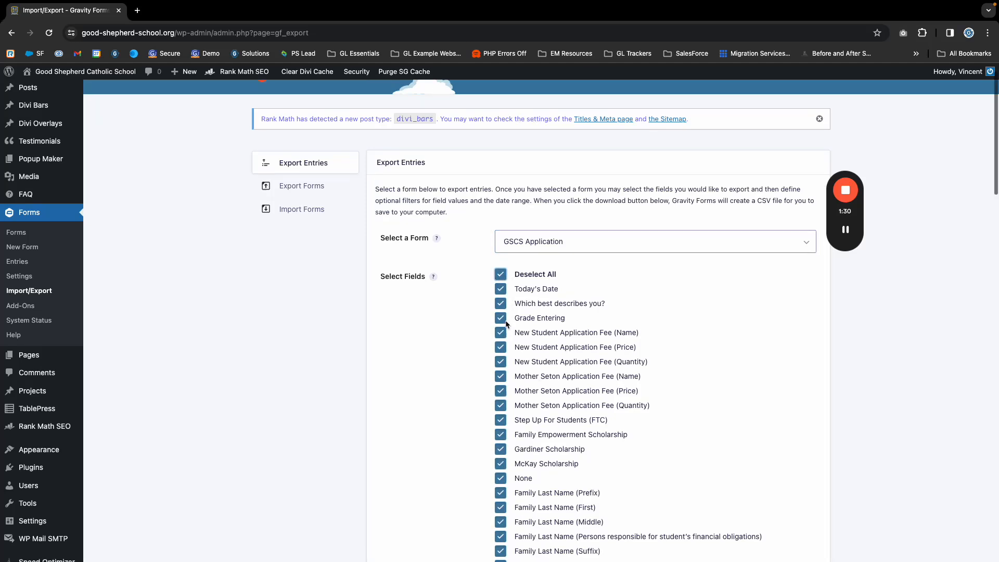
scroll(510, 294, "up", 3)
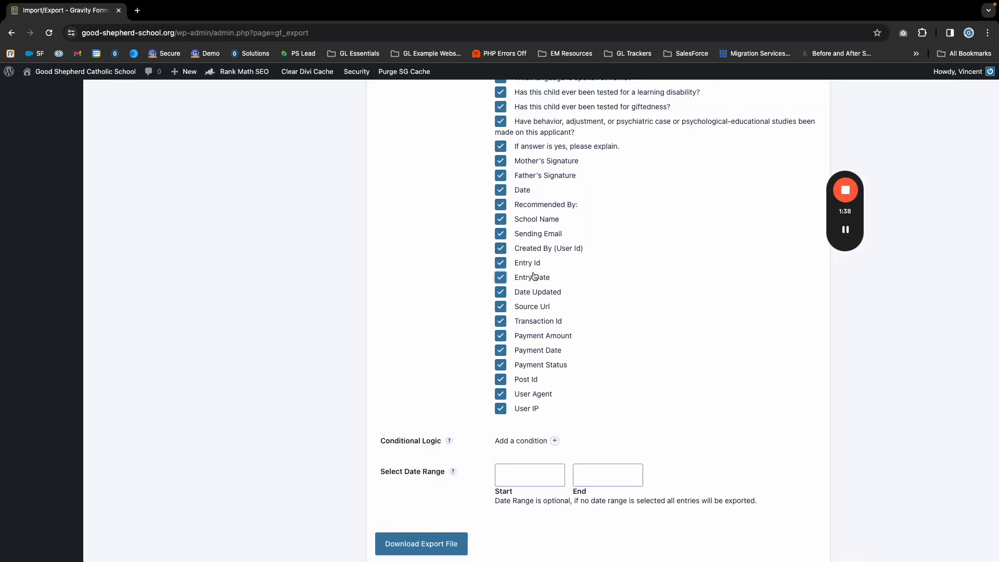
scroll(572, 338, "up", 20)
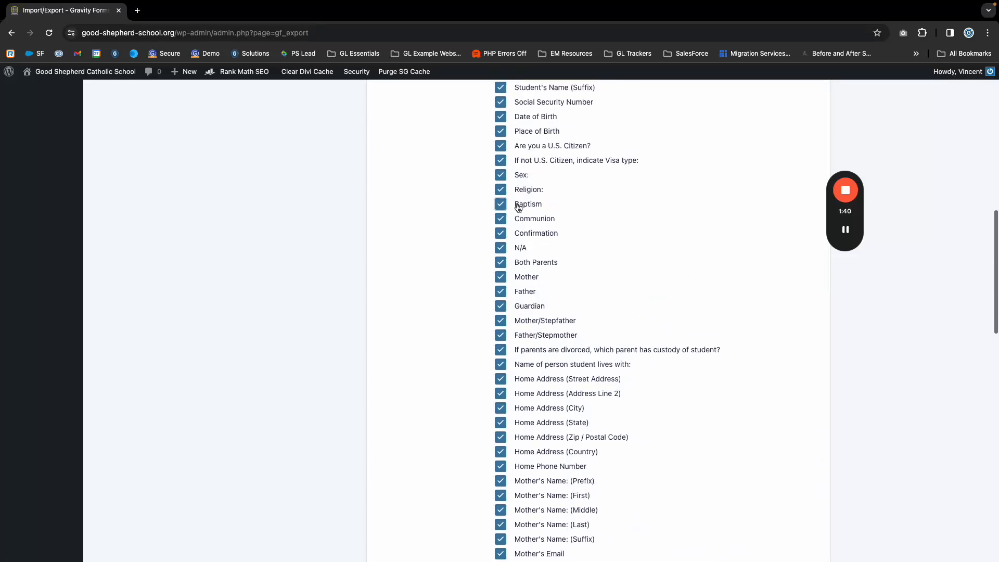
left_click(500, 306)
scroll(572, 358, "down", 2)
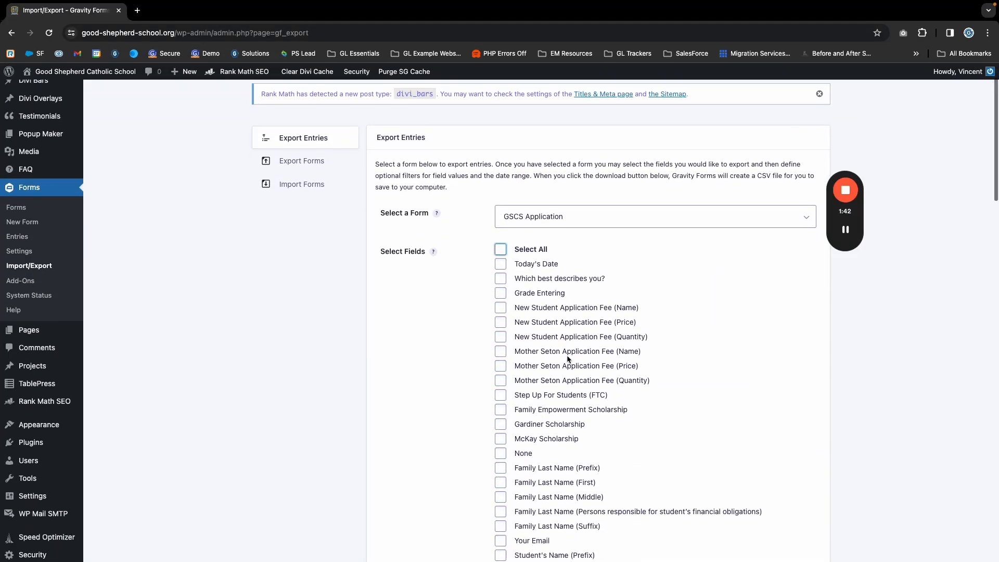
- Include the Grade Entering field in the GSCS Application export
scroll(574, 351, "down", 1)
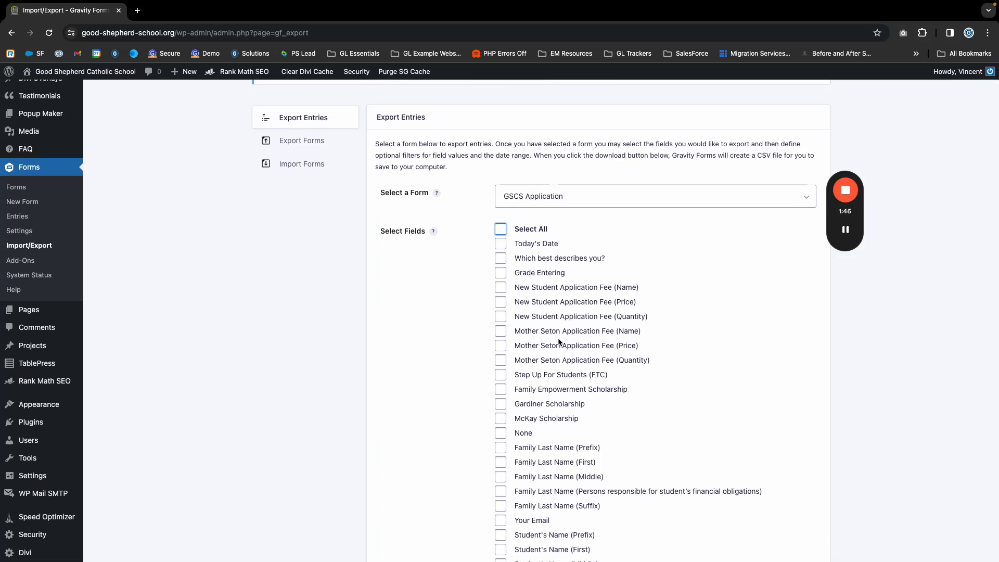
left_click(520, 304)
scroll(502, 290, "up", 1)
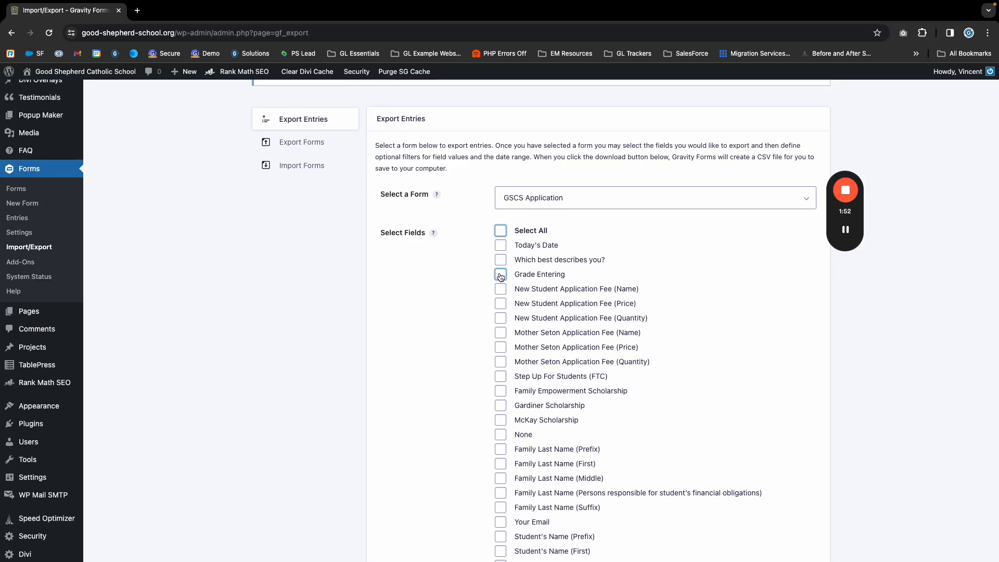
left_click(500, 275)
- Include Family Last Name (Persons responsible for student's financial obligations) in the export instead of Family Last Name (First)
scroll(551, 352, "down", 2)
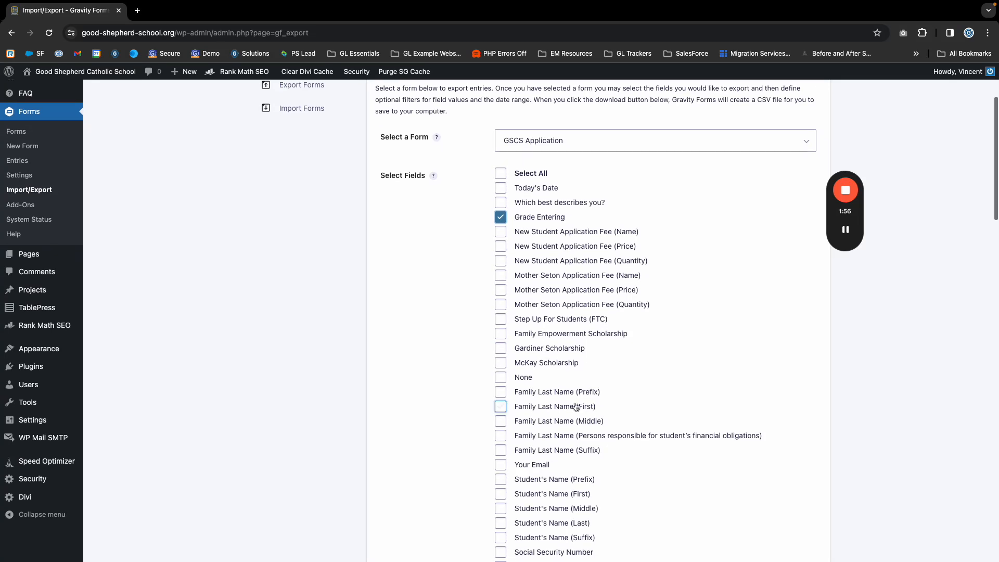
scroll(498, 363, "down", 2)
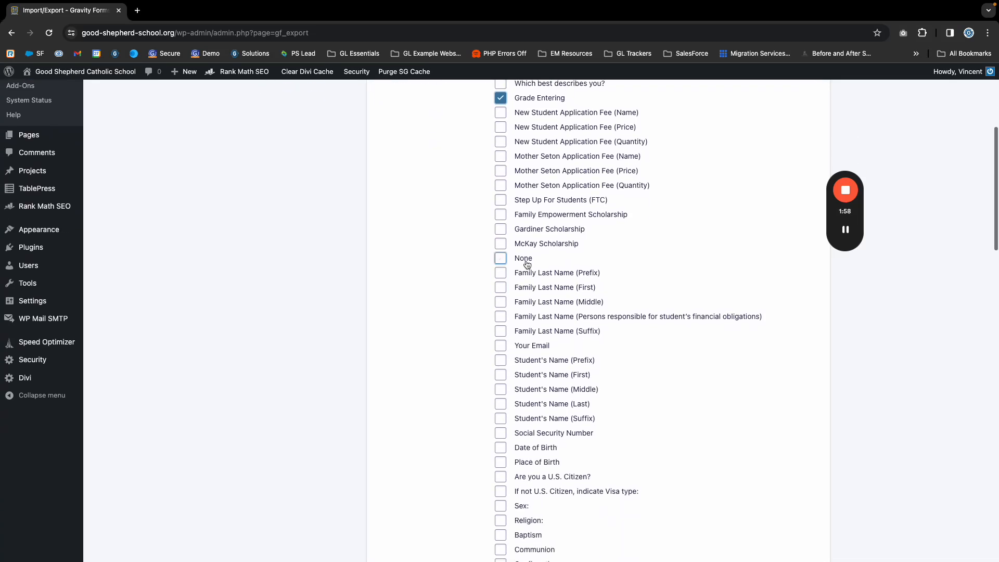
left_click(500, 289)
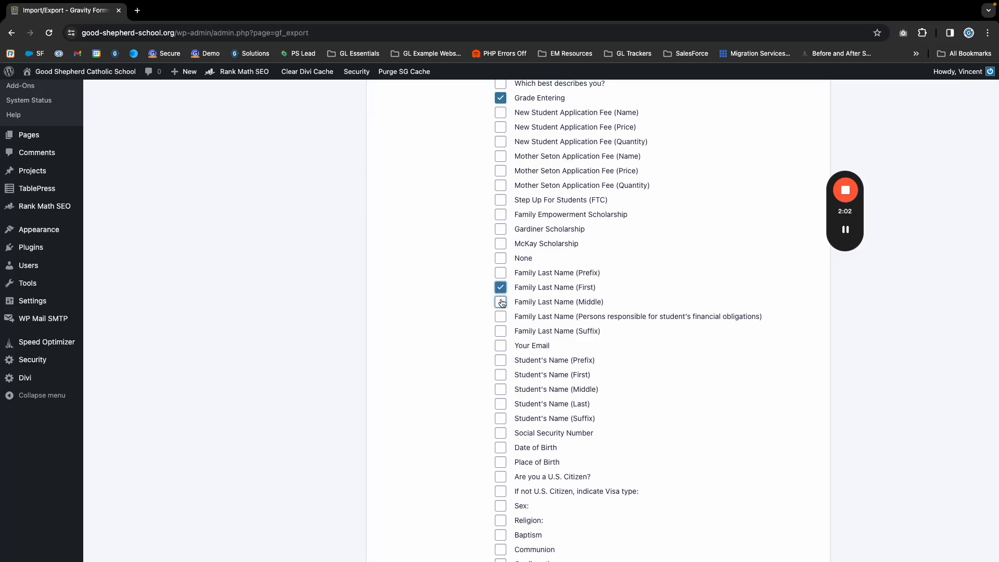
left_click(500, 316)
left_click(500, 287)
- Include Student's Name (First) and Student's Name (Last) in the export, and exclude the family last name field for financially responsible persons
scroll(501, 361, "down", 3)
left_click(500, 311)
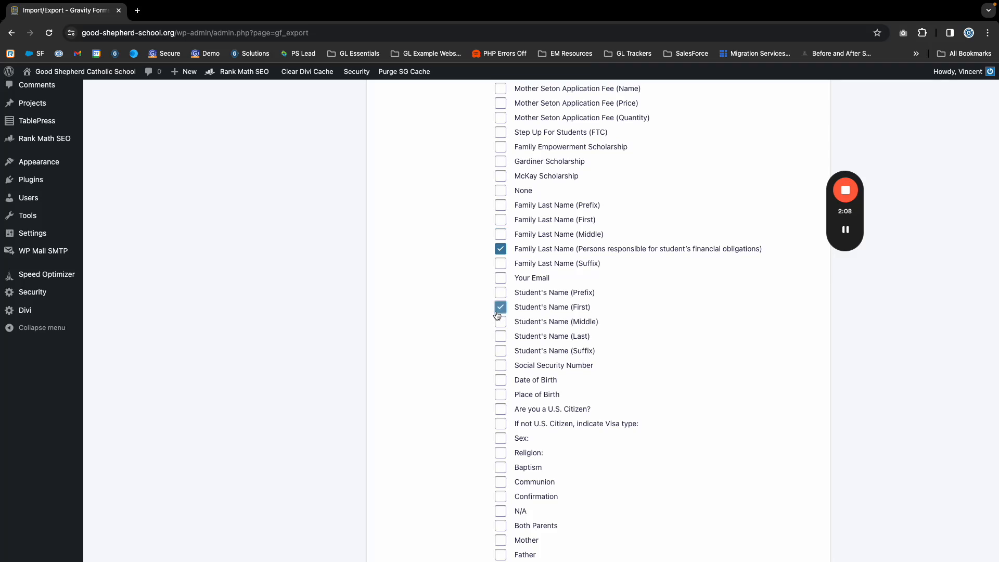
left_click(499, 338)
left_click(499, 250)
- Include the Father's Email field in the GSCS Application export
scroll(500, 364, "down", 3)
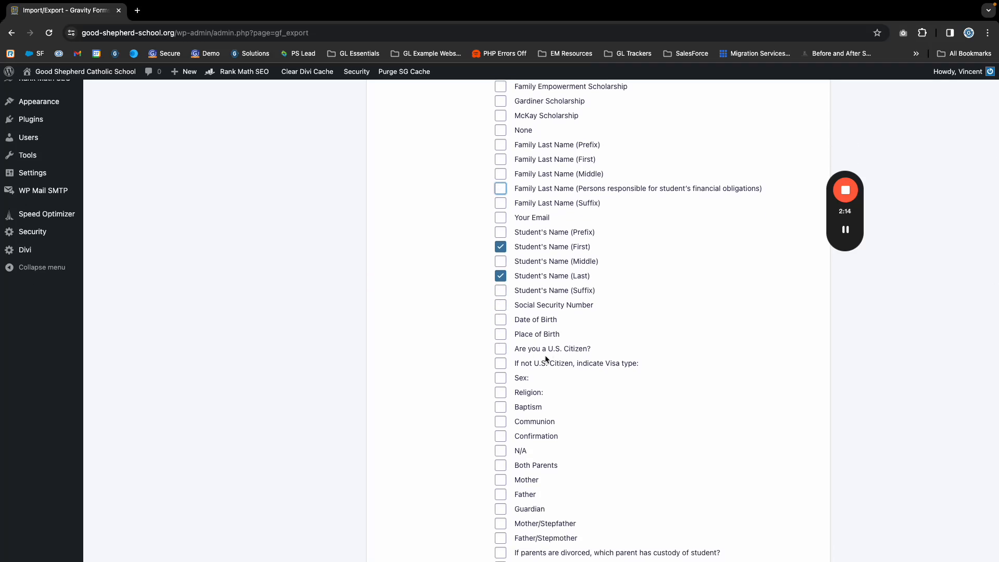
scroll(564, 354, "down", 2)
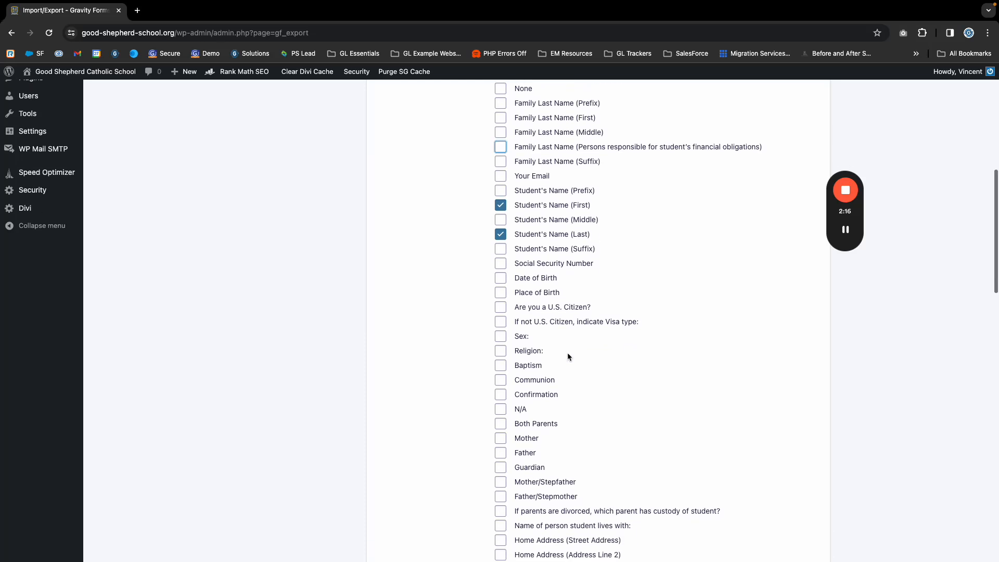
scroll(517, 343, "up", 1)
scroll(517, 343, "down", 4)
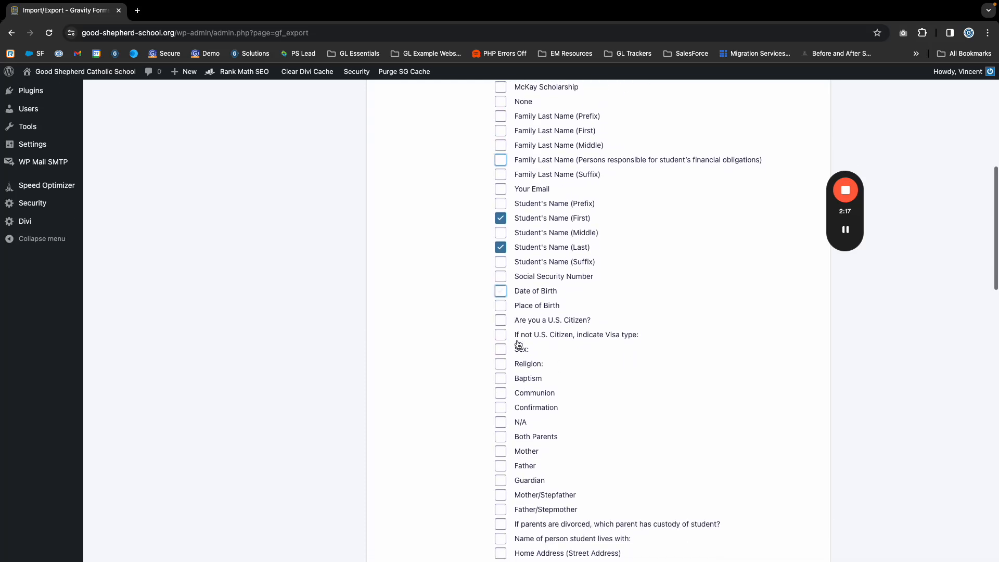
scroll(518, 344, "down", 7)
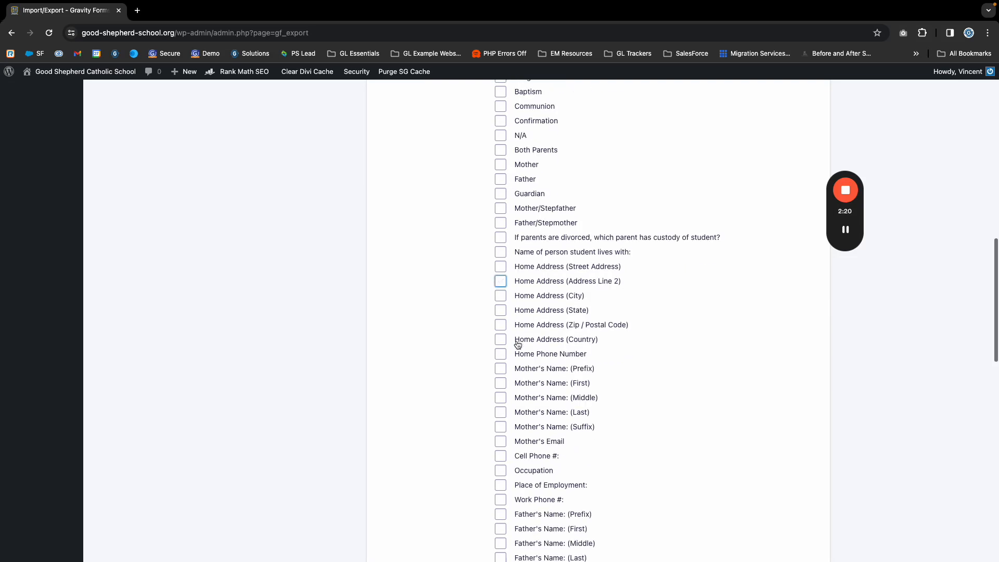
scroll(510, 426, "down", 5)
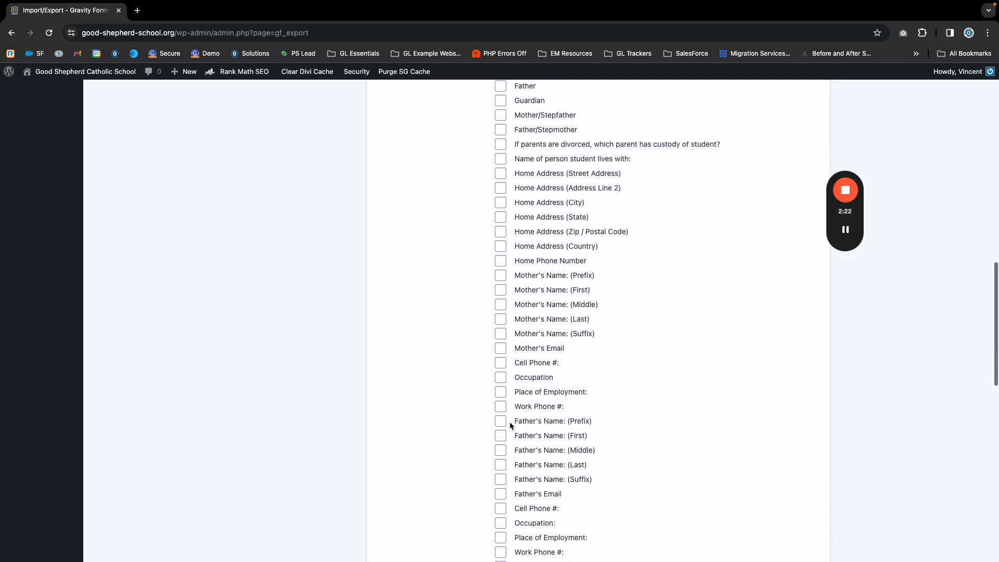
left_click(500, 409)
scroll(546, 457, "down", 3)
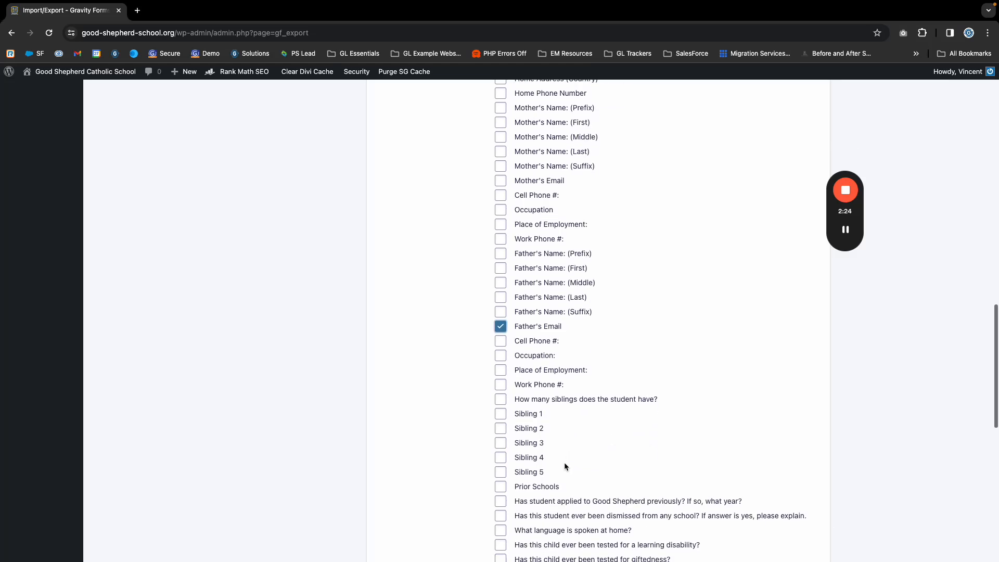
- Include the Mother's Email field in the export and return to the start of the field list
scroll(520, 385, "down", 2)
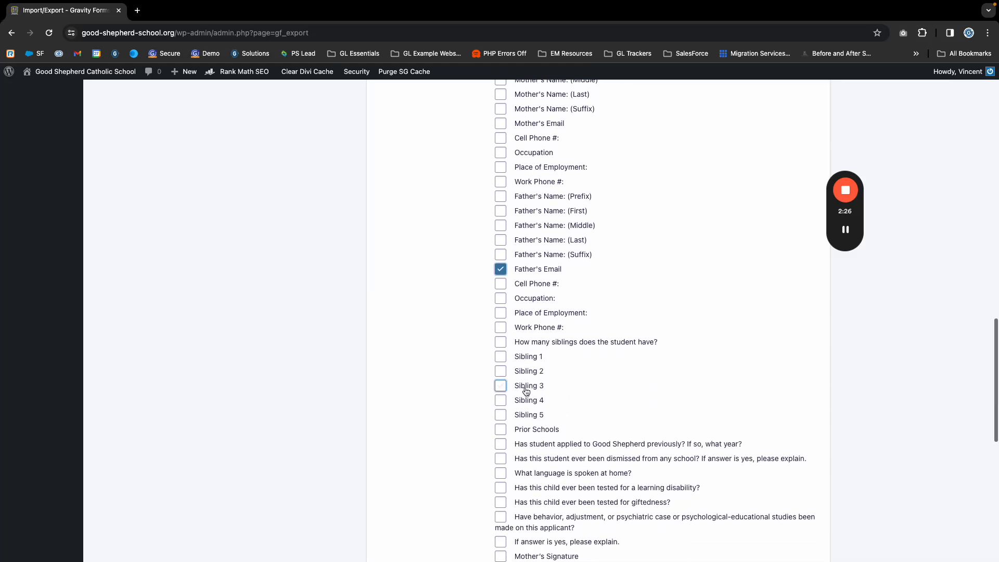
scroll(508, 397, "down", 2)
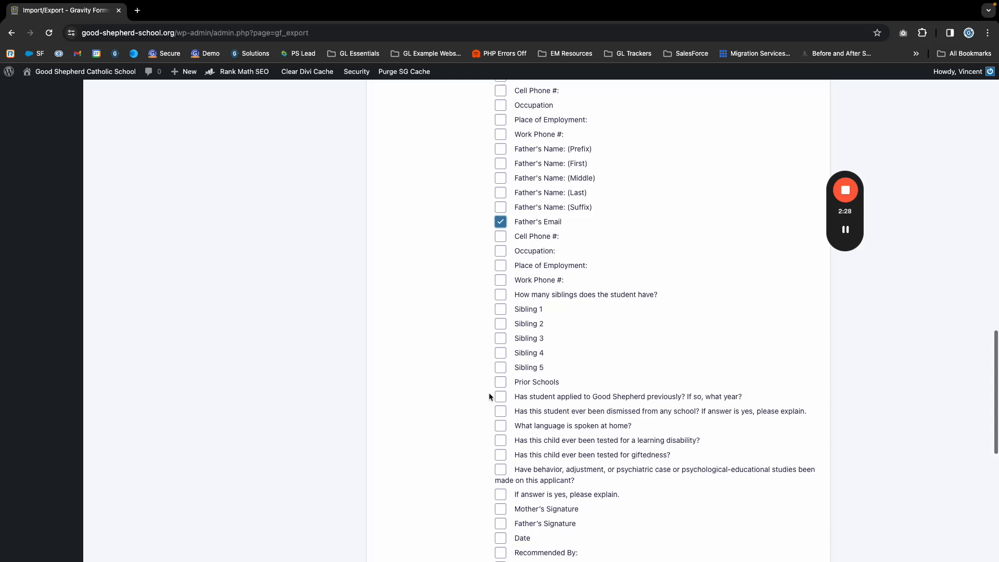
scroll(491, 395, "up", 5)
left_click(500, 313)
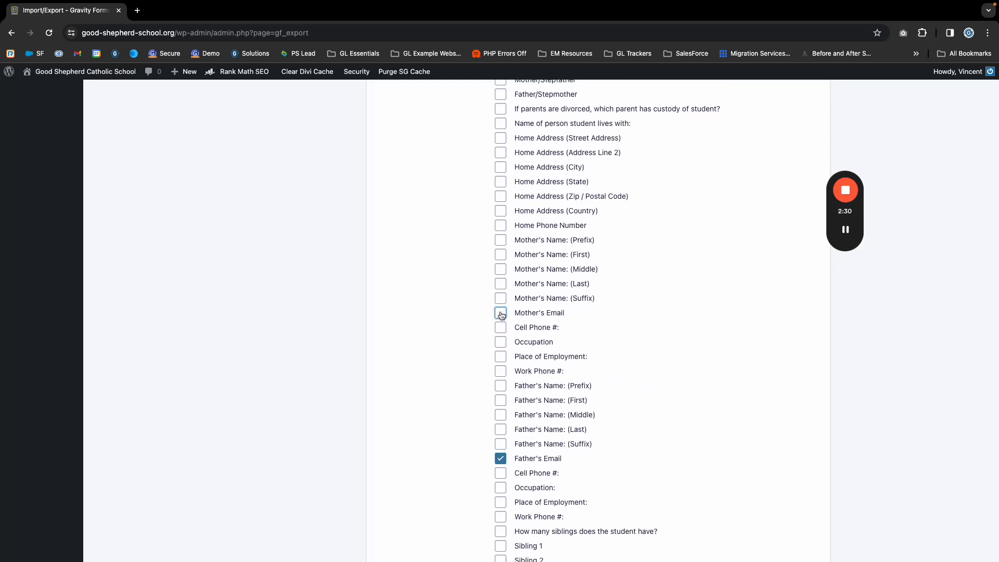
scroll(460, 317, "up", 3)
scroll(460, 316, "up", 15)
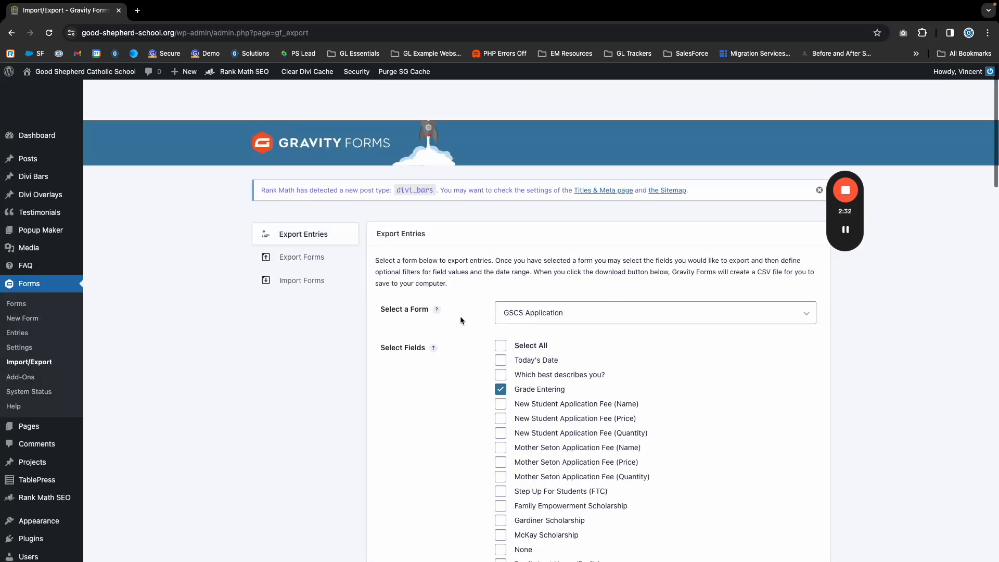
- Include the Entry Date field in the GSCS Application export
scroll(518, 326, "down", 13)
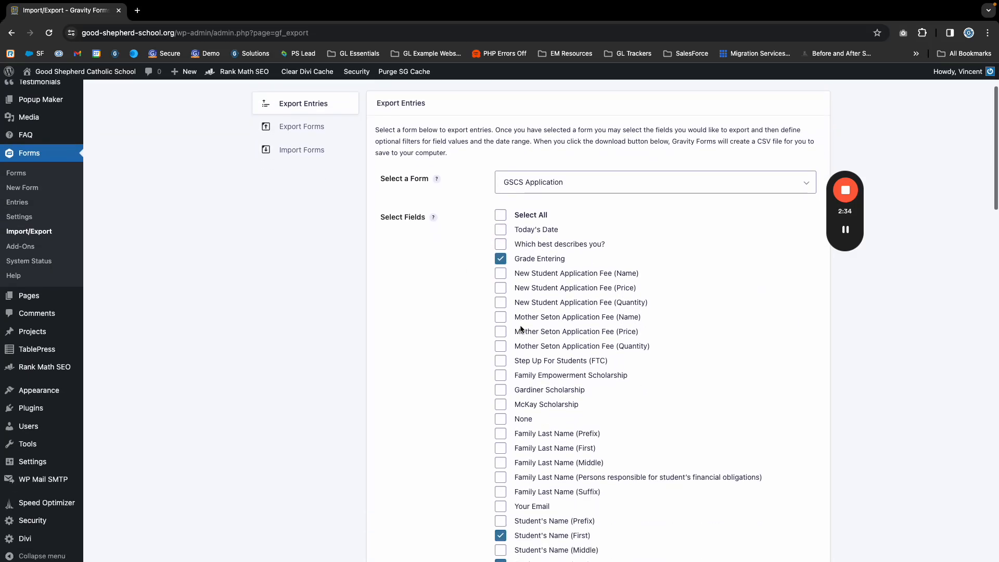
scroll(520, 327, "down", 12)
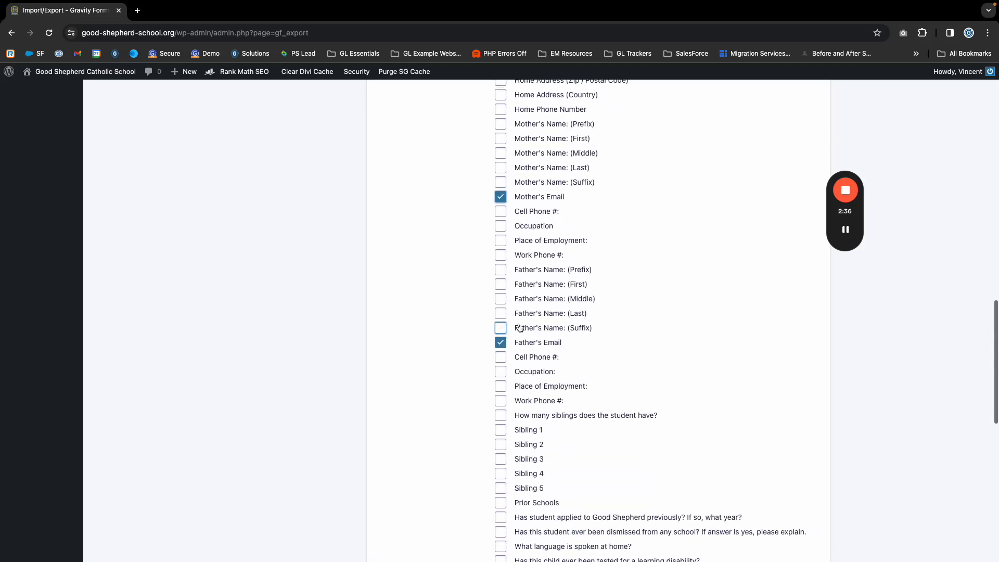
scroll(500, 370, "down", 1)
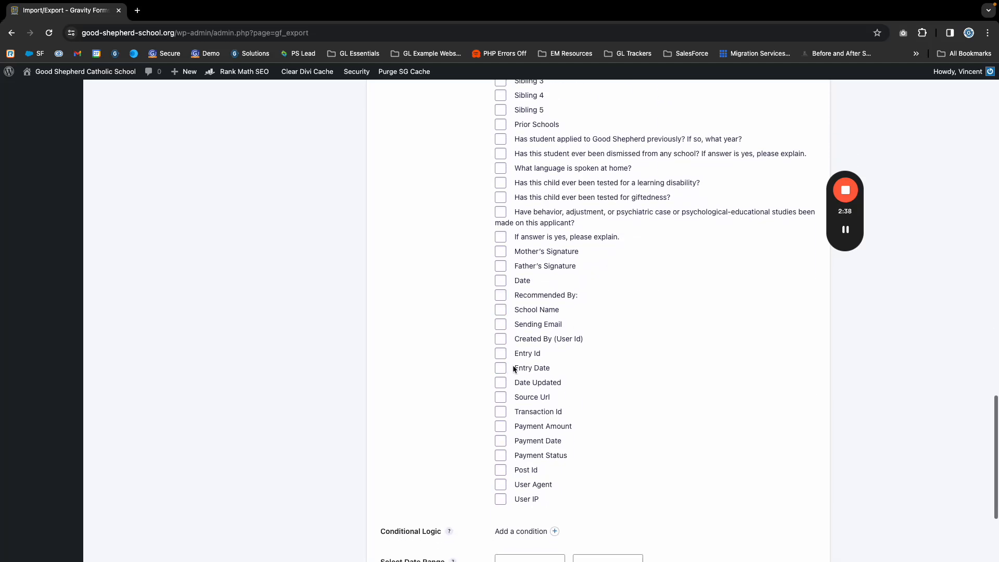
left_click(501, 369)
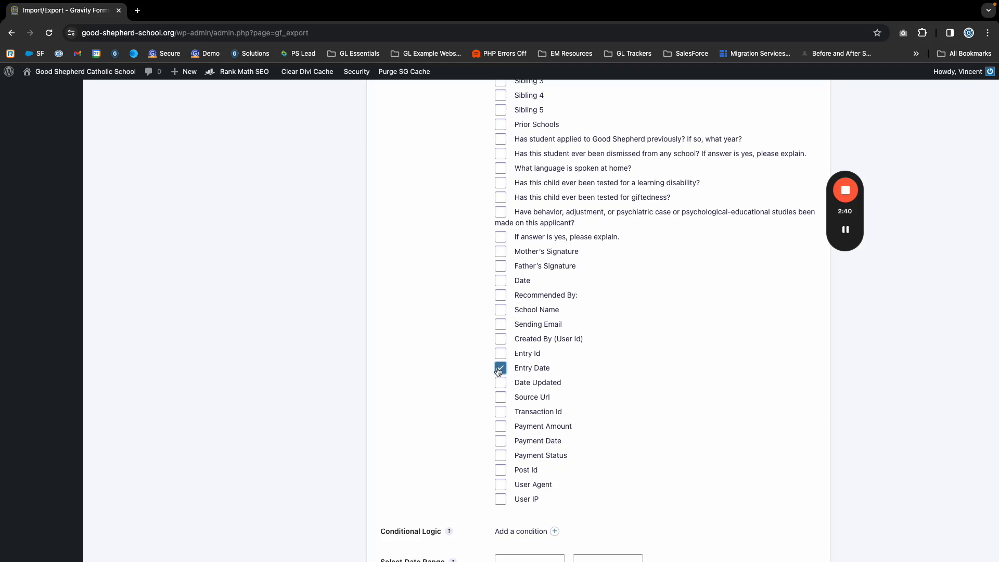
scroll(468, 359, "down", 1)
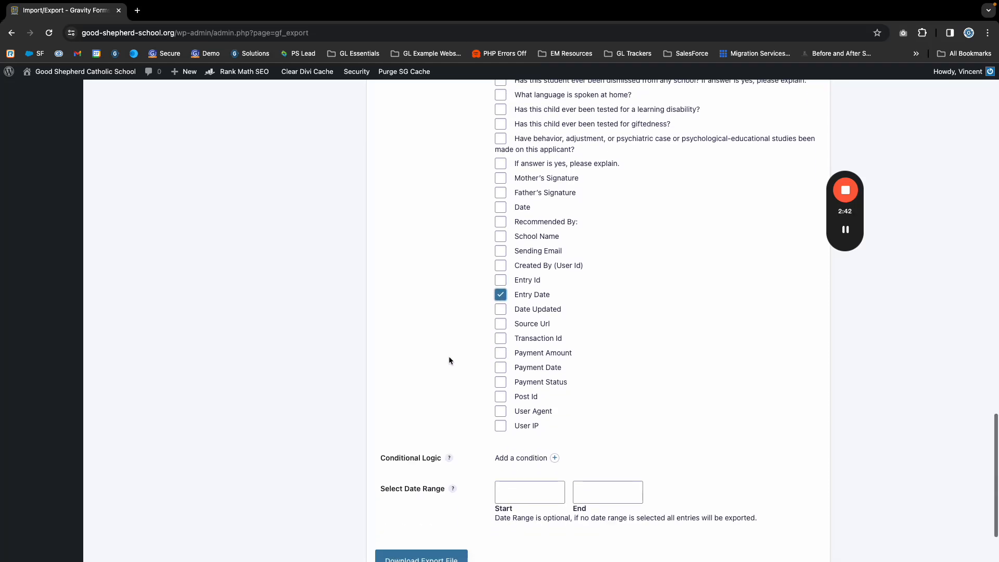
scroll(644, 375, "down", 2)
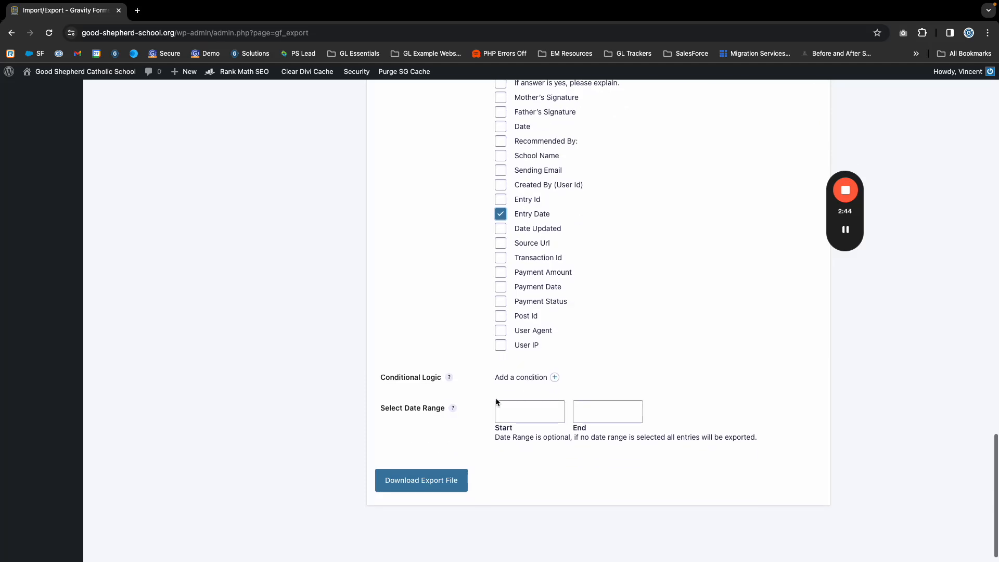
scroll(575, 360, "up", 2)
scroll(520, 401, "down", 2)
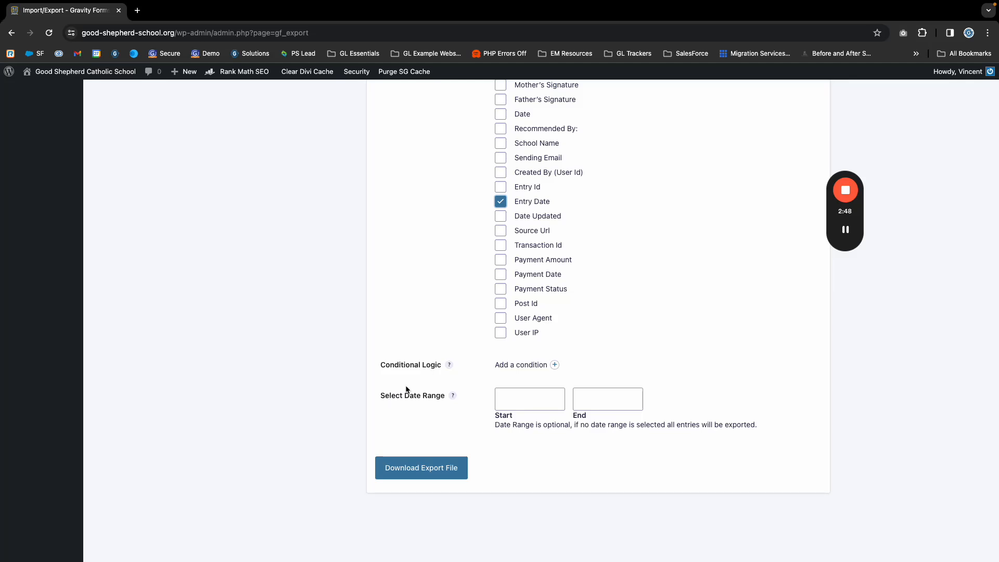
left_click(554, 365)
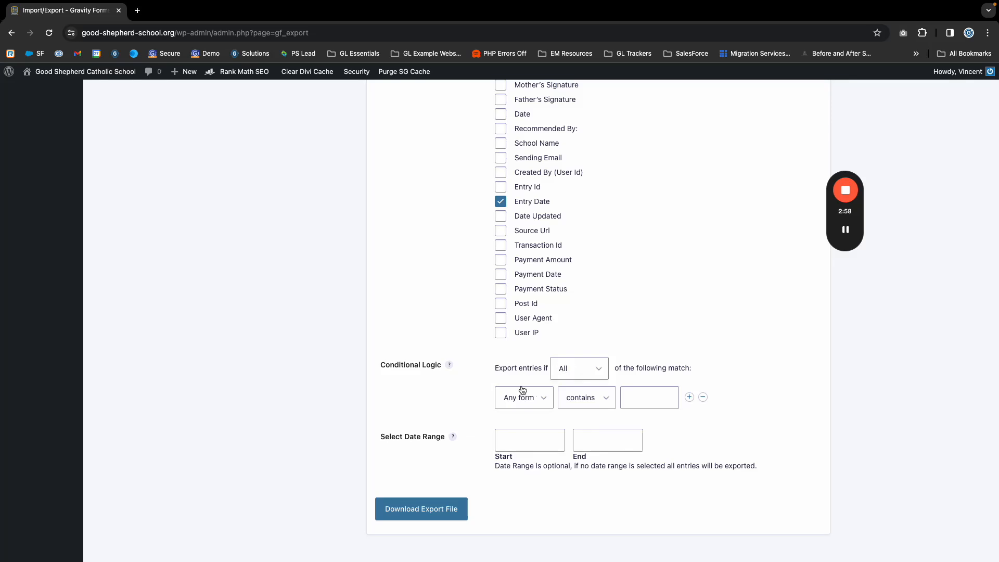
left_click(520, 404)
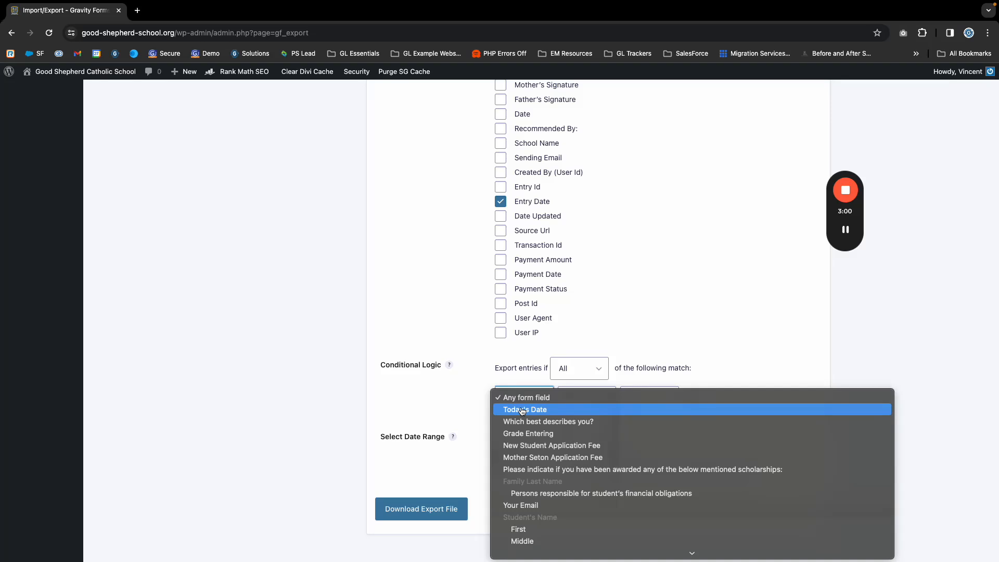
left_click(526, 433)
left_click(645, 400)
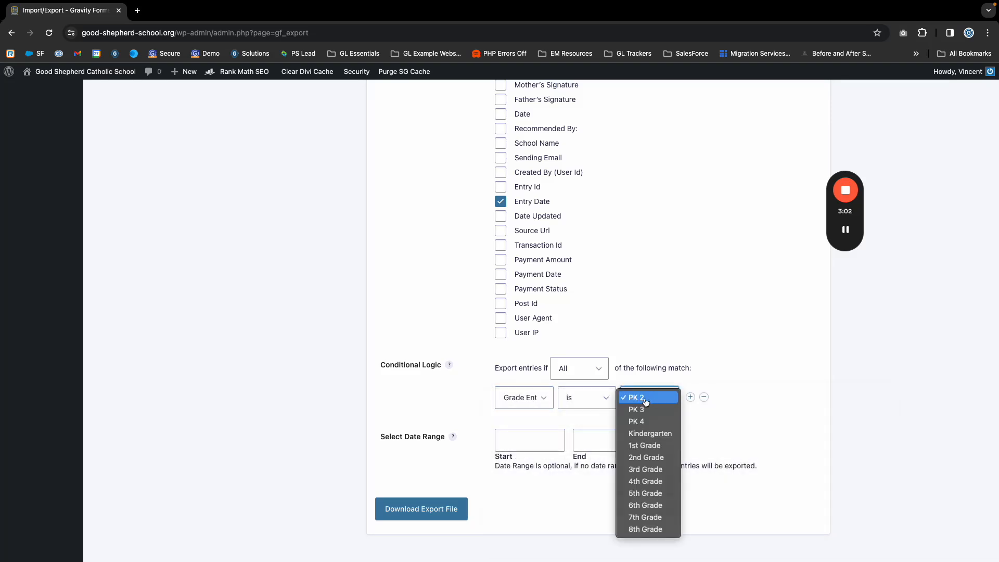
left_click(725, 394)
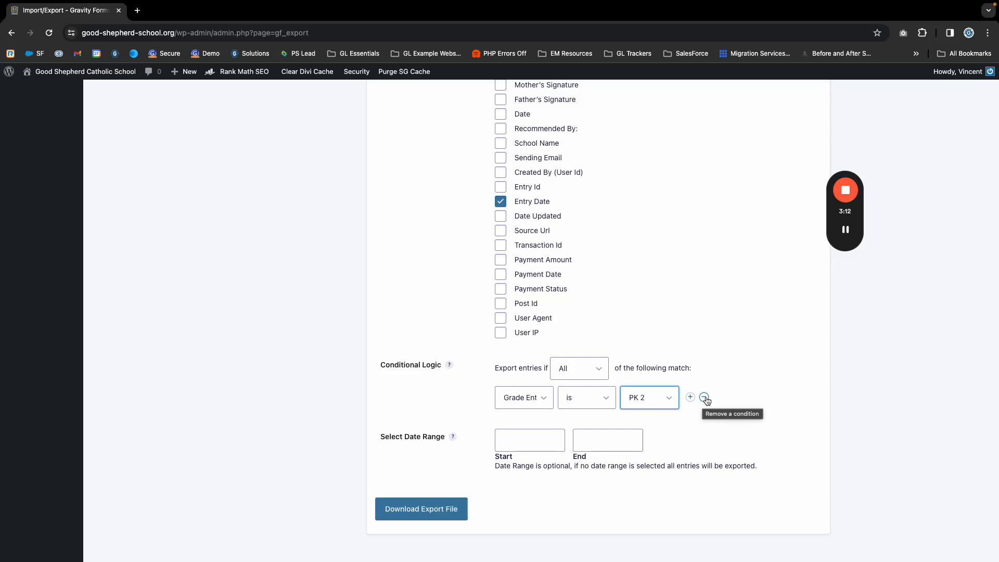
left_click(705, 398)
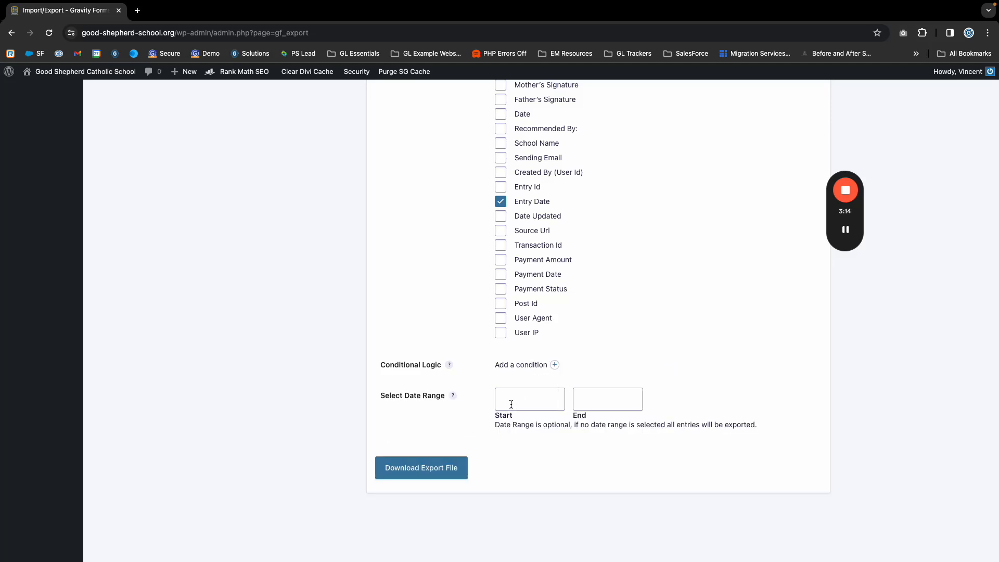
- Set the export date range to start on 2023-10-01 and end on 2024-01-25
scroll(522, 397, "up", 1)
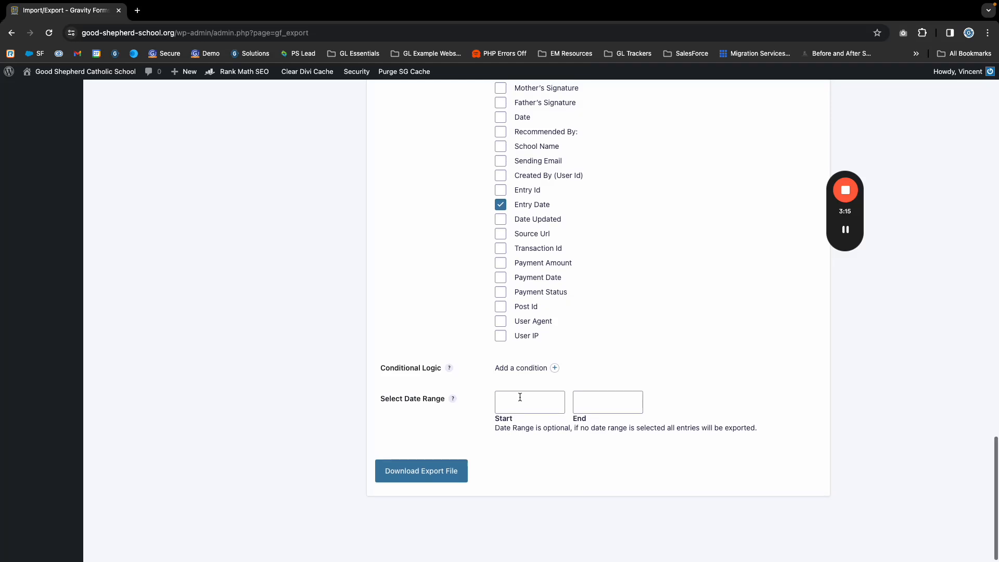
scroll(517, 397, "down", 1)
left_click(515, 397)
scroll(516, 396, "up", 1)
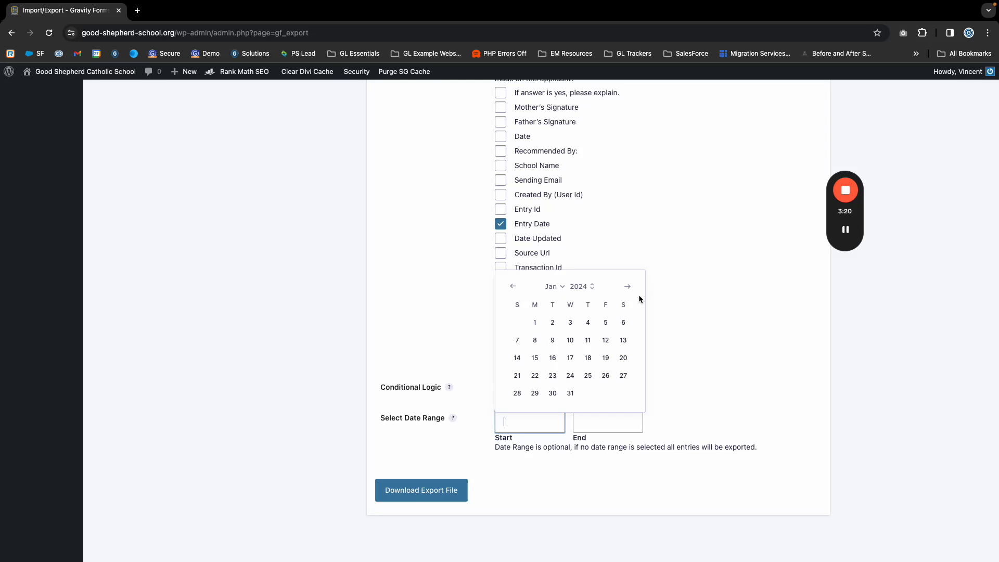
left_click(512, 287)
left_click(513, 287)
left_click(513, 286)
left_click(517, 323)
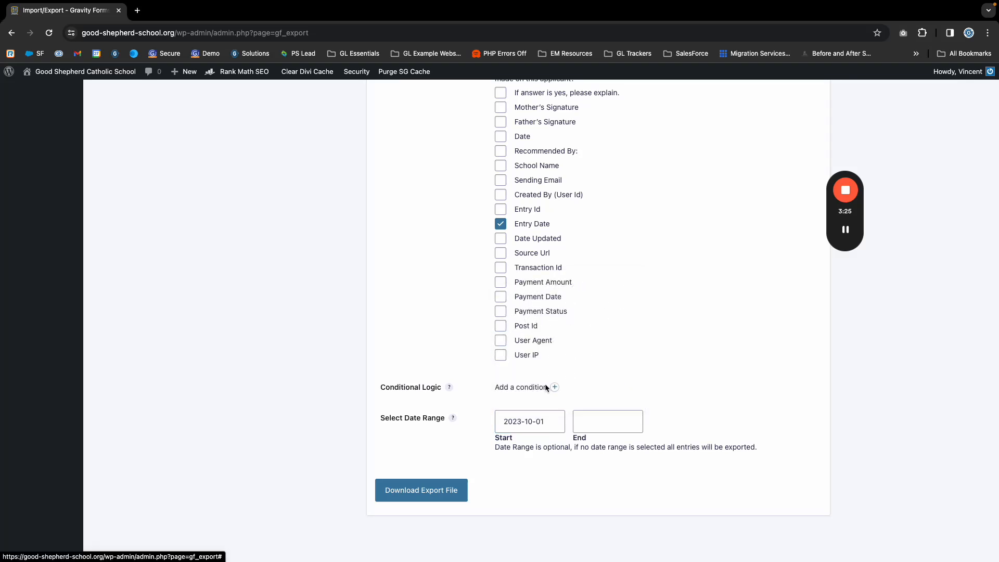
left_click(596, 422)
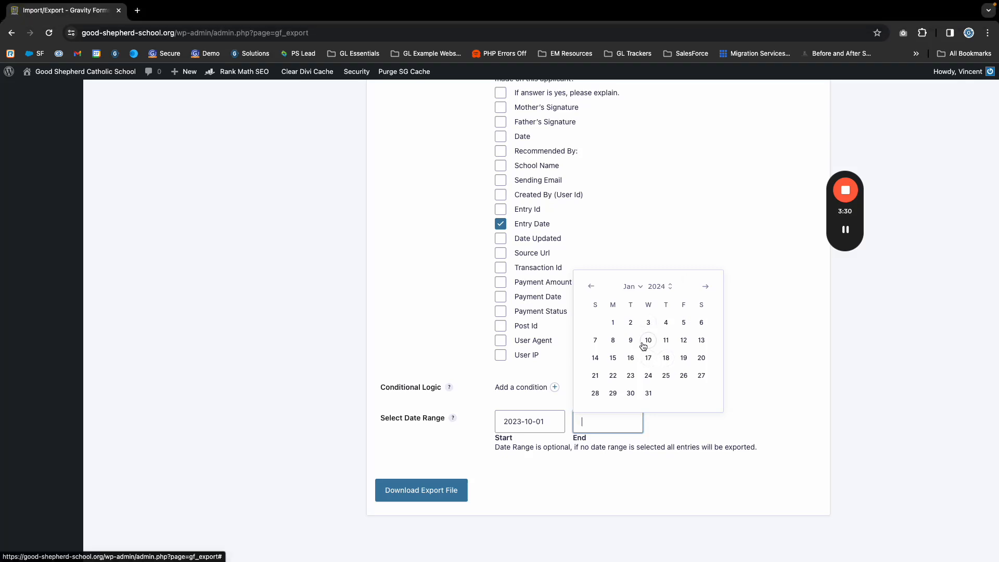
left_click(667, 376)
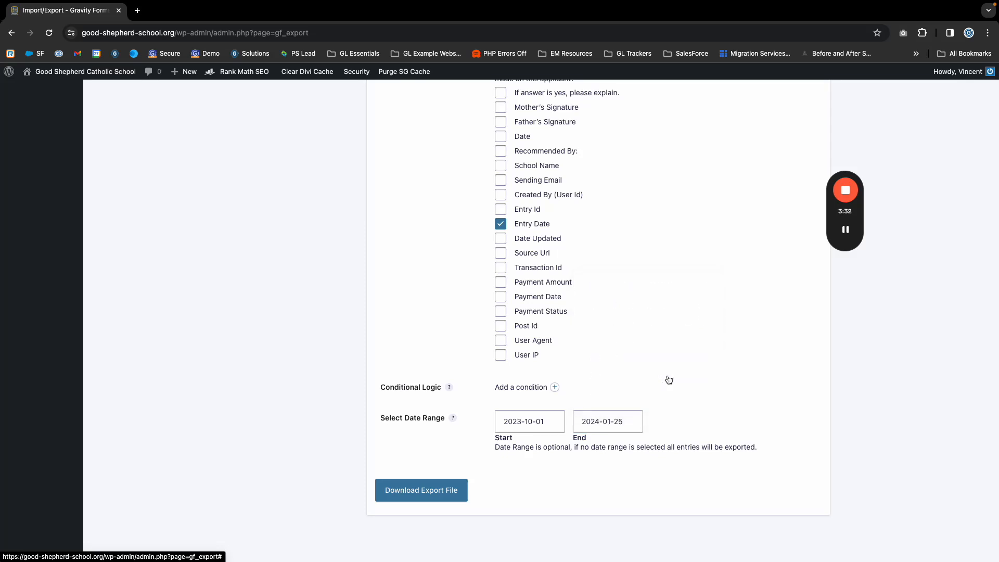
- Download the export file of GSCS Application entries and dismiss the list of downloads
left_click(429, 496)
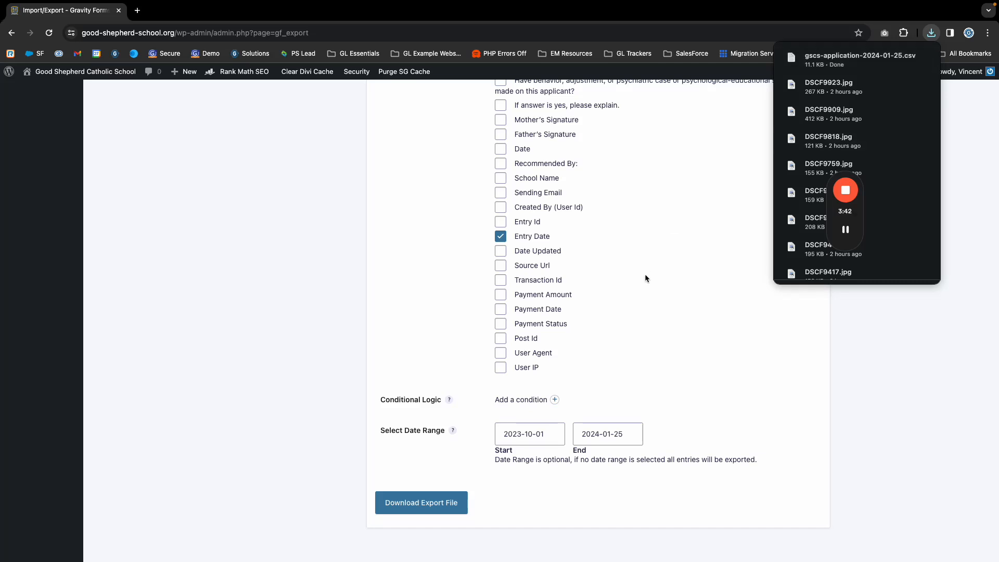
scroll(640, 278, "down", 1)
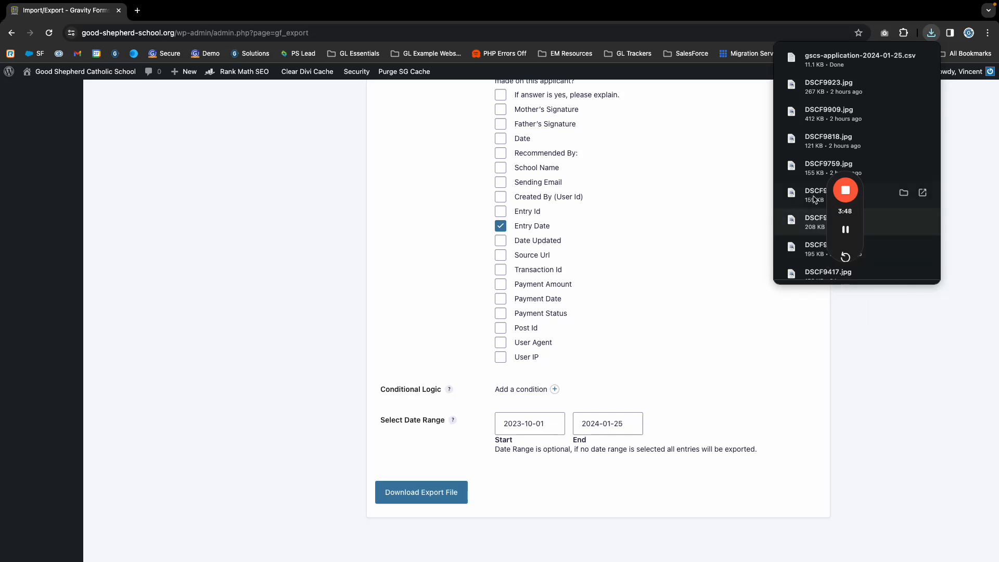
left_click(581, 280)
scroll(575, 308, "up", 20)
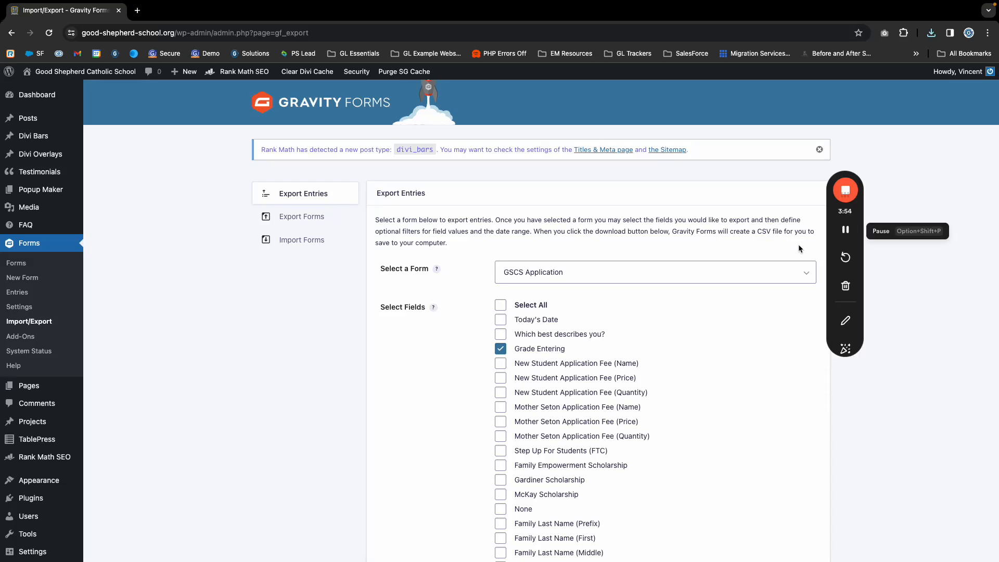
mouse_move(843, 231)
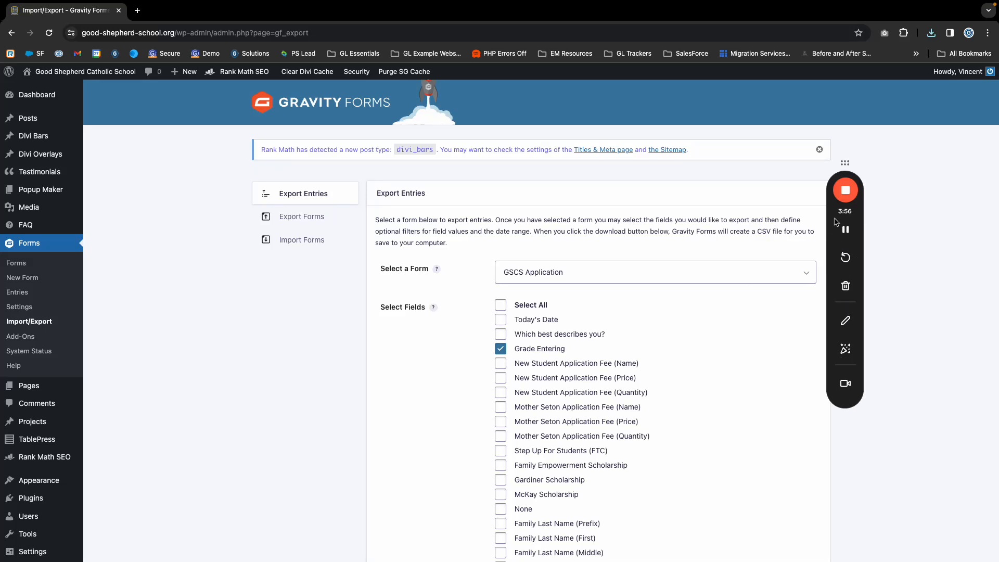